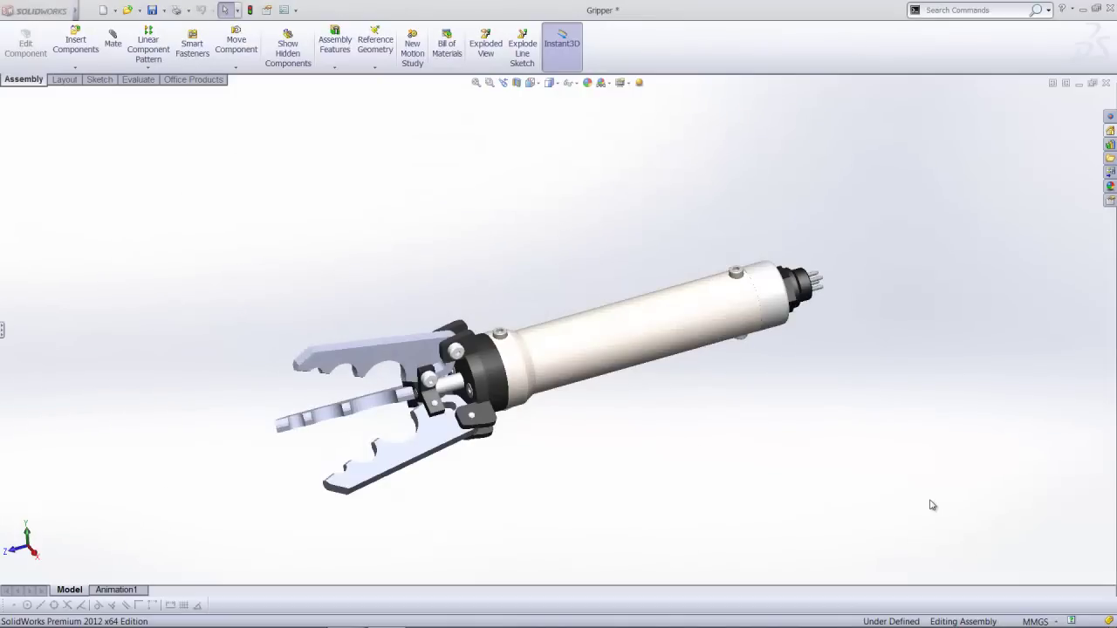
# Zoom to the gripper jaws and open the upper jaw as the MS-FINGER part
pyautogui.click(489, 84)
pyautogui.moveTo(255, 303); pyautogui.dragTo(523, 482)
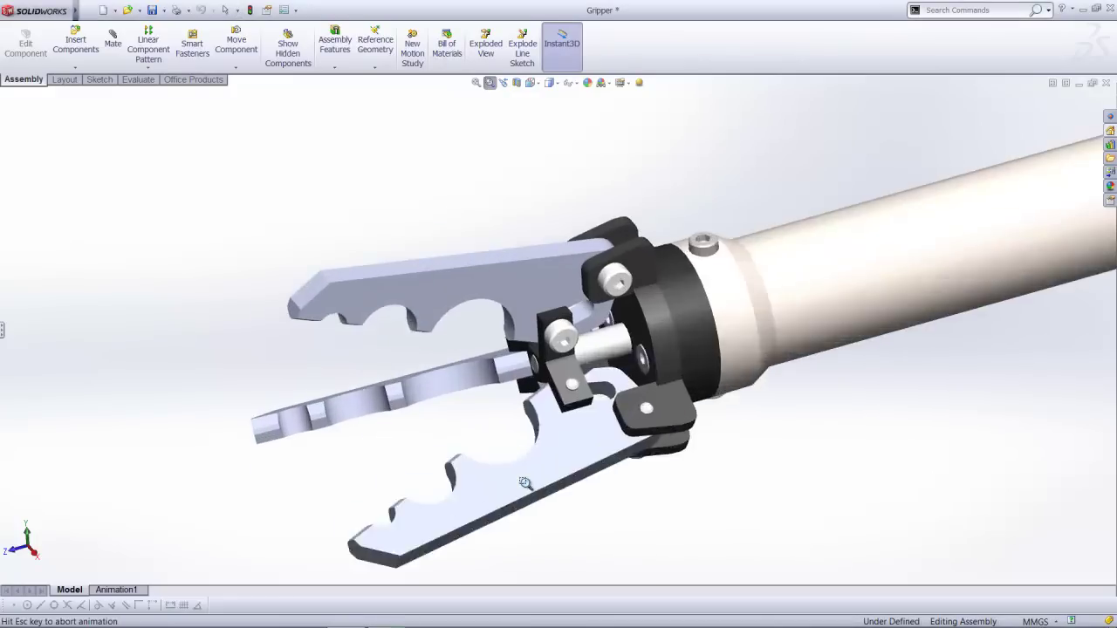
pyautogui.press('Escape')
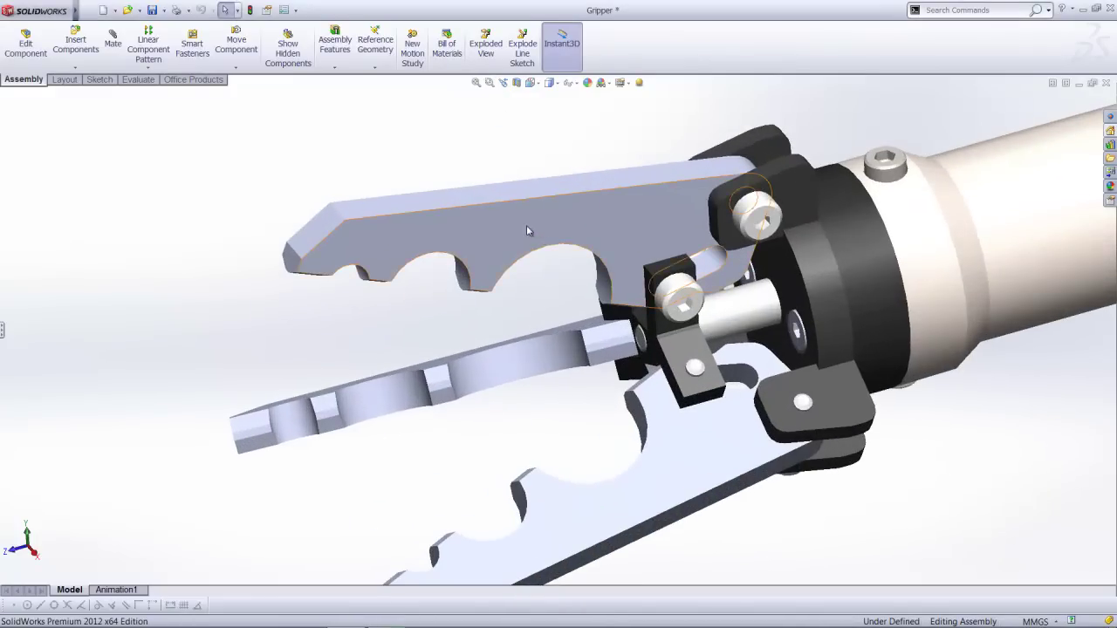
pyautogui.click(526, 231)
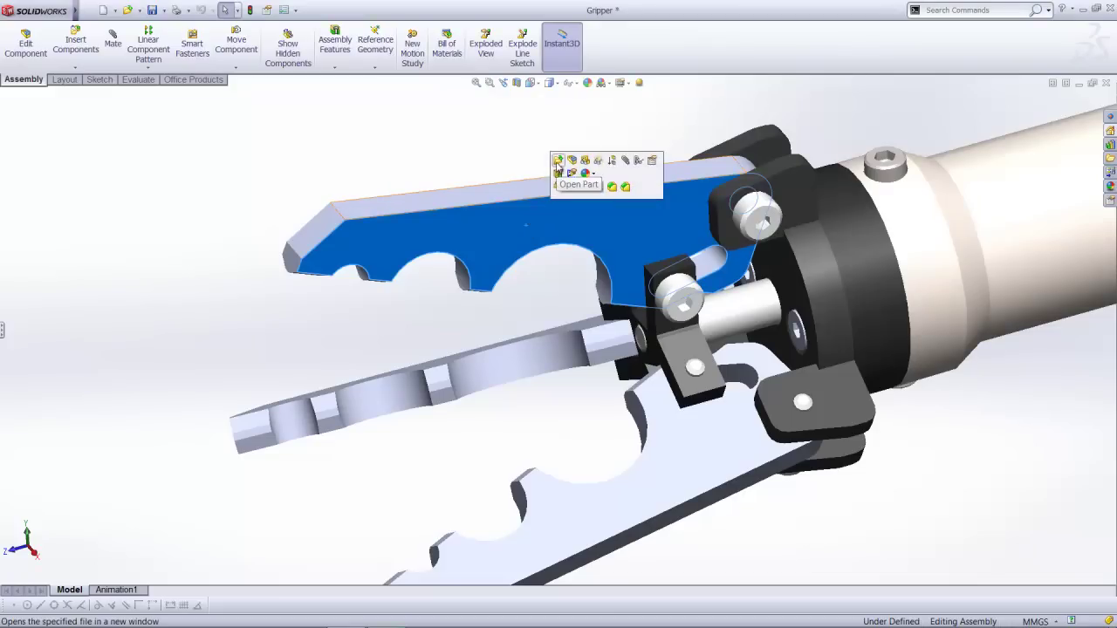
pyautogui.click(559, 161)
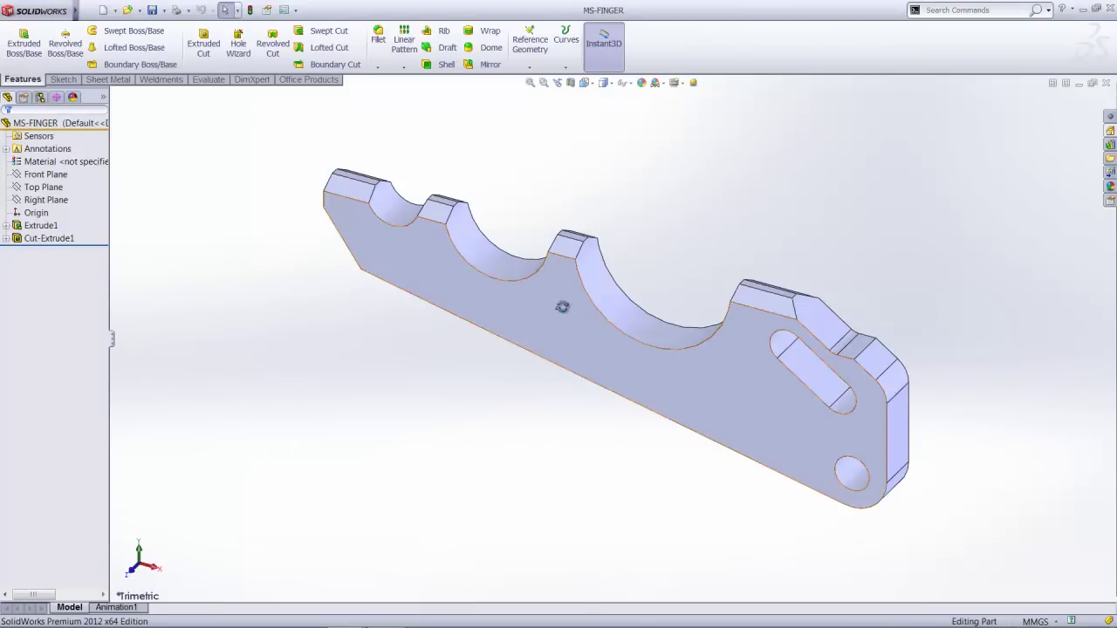
# Enable RealView Graphics in View Settings and orbit the MS-FINGER jaw to check shading
pyautogui.moveTo(566, 309); pyautogui.dragTo(608, 311, button='middle')
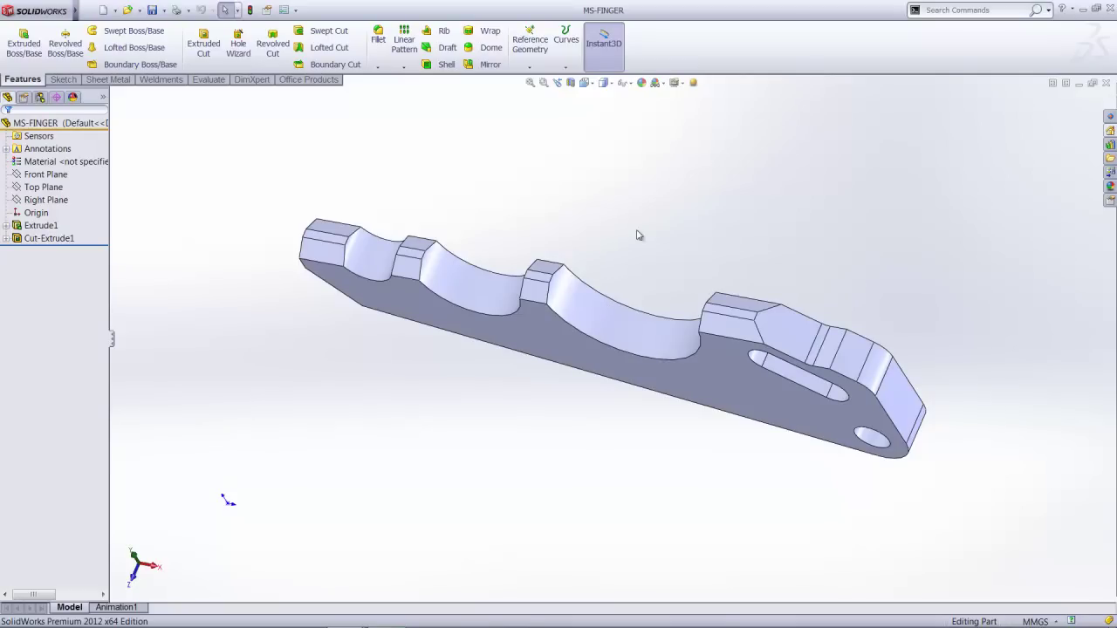
pyautogui.click(682, 83)
pyautogui.click(691, 99)
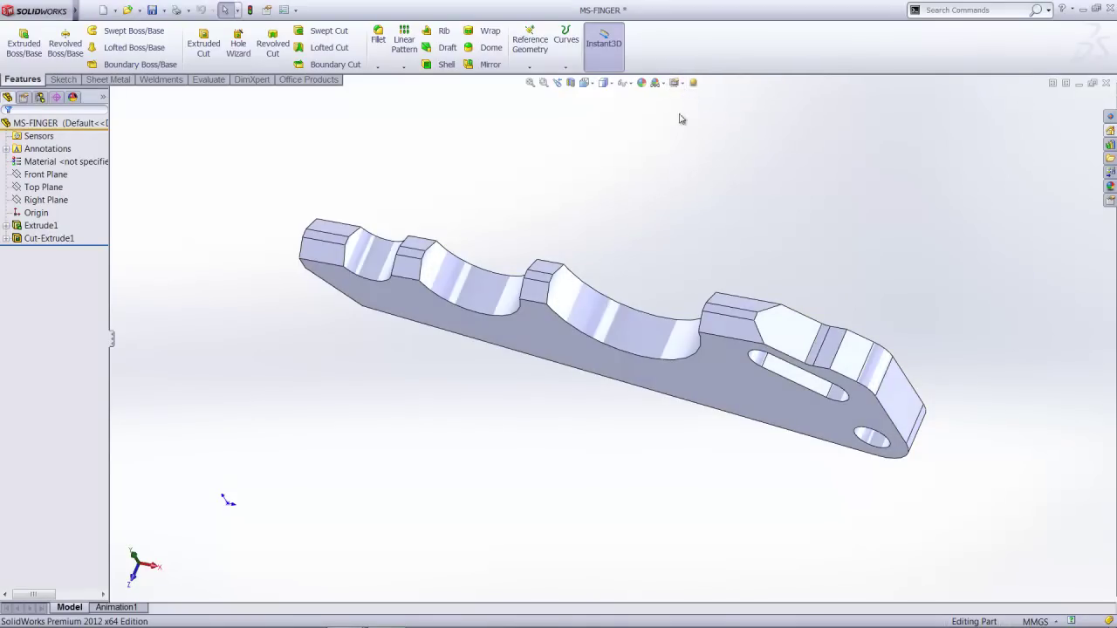
pyautogui.moveTo(678, 112)
pyautogui.mouseDown(button='middle')
pyautogui.moveTo(608, 163)
pyautogui.moveTo(701, 175)
pyautogui.moveTo(661, 241)
pyautogui.moveTo(654, 200)
pyautogui.moveTo(654, 213)
pyautogui.mouseUp(button='middle')
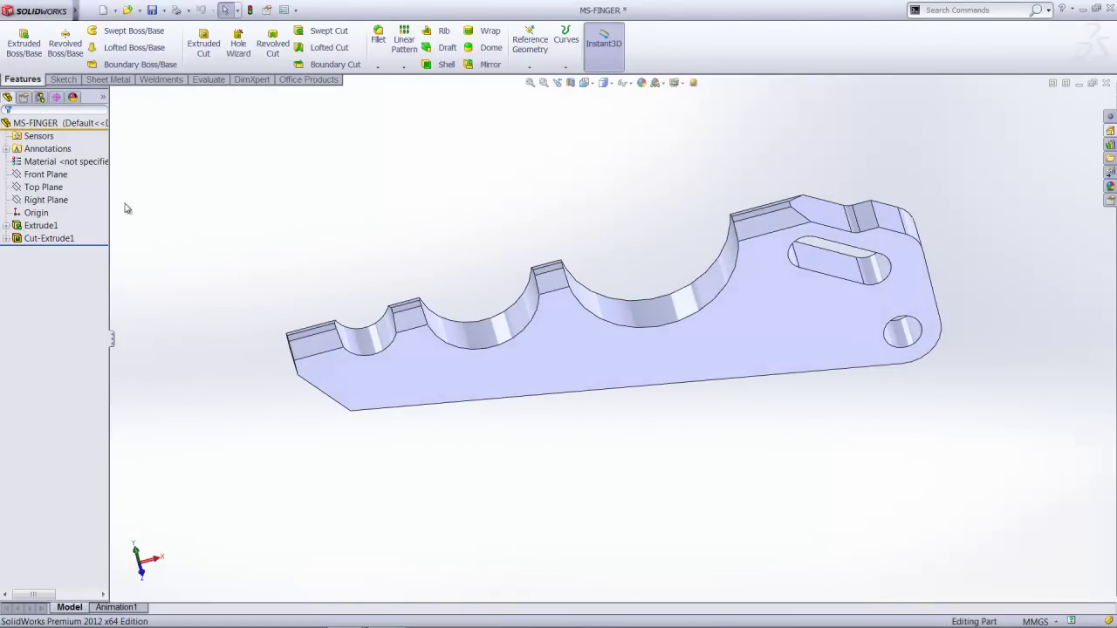
# Set the MS-FINGER Material node to Cast Alloy Steel and orbit to inspect it
pyautogui.rightClick(83, 165)
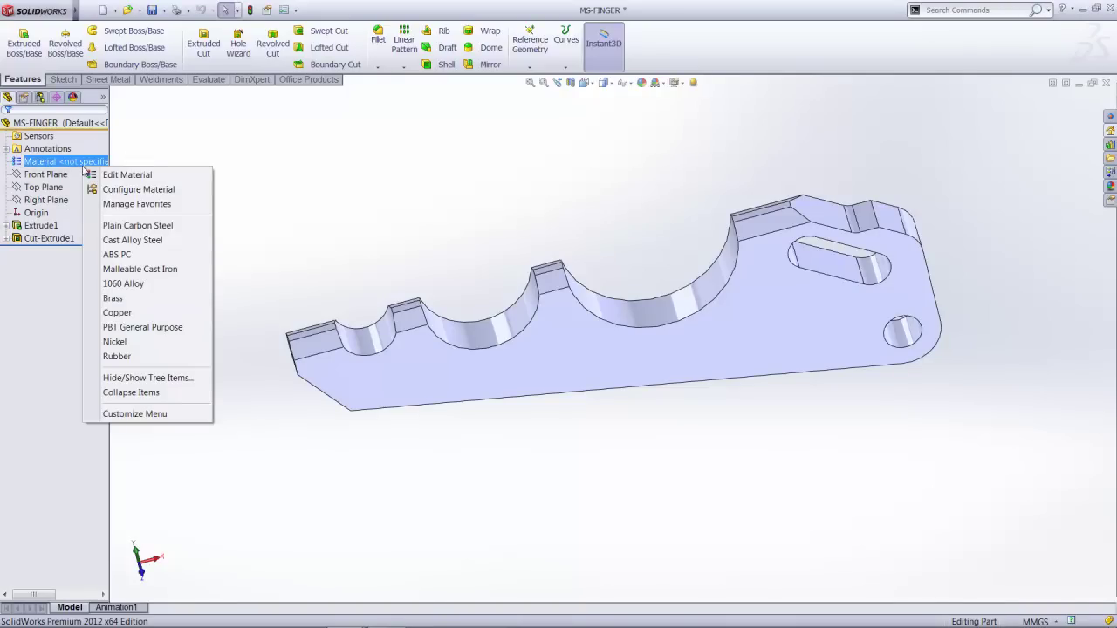
pyautogui.click(120, 241)
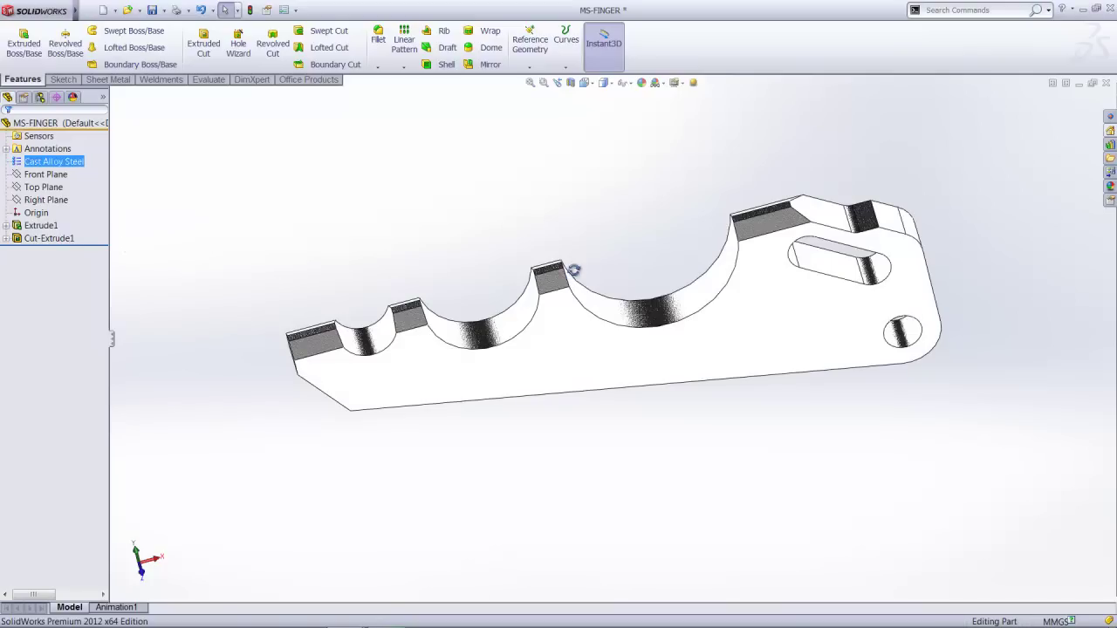
pyautogui.moveTo(571, 270); pyautogui.dragTo(618, 266, button='middle')
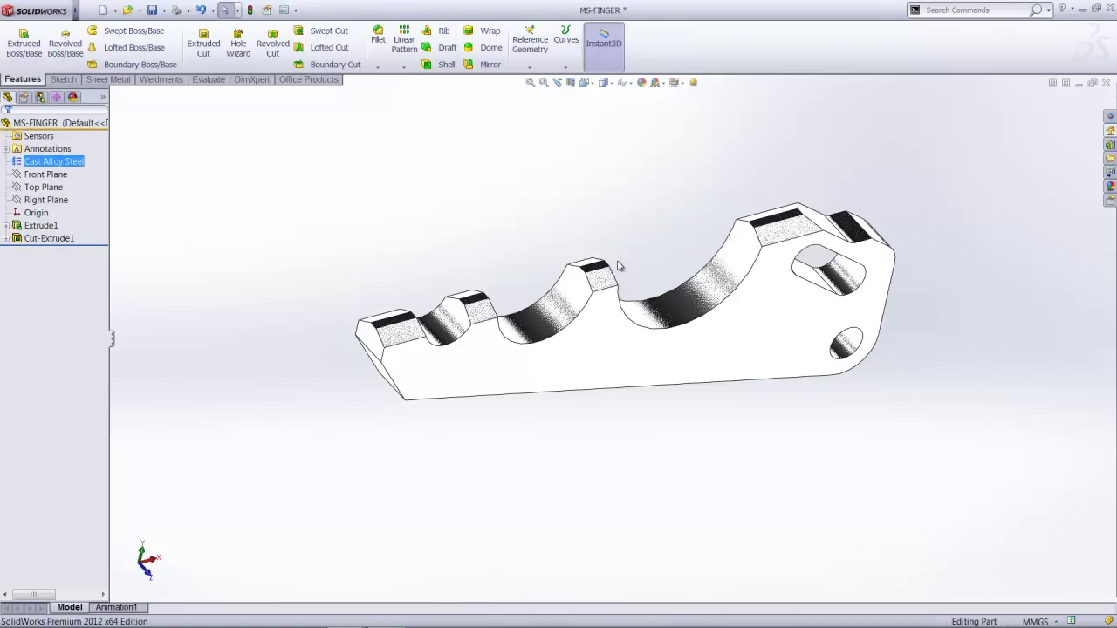
pyautogui.moveTo(599, 307); pyautogui.dragTo(599, 281, button='middle')
pyautogui.press('Escape')
pyautogui.click(612, 226)
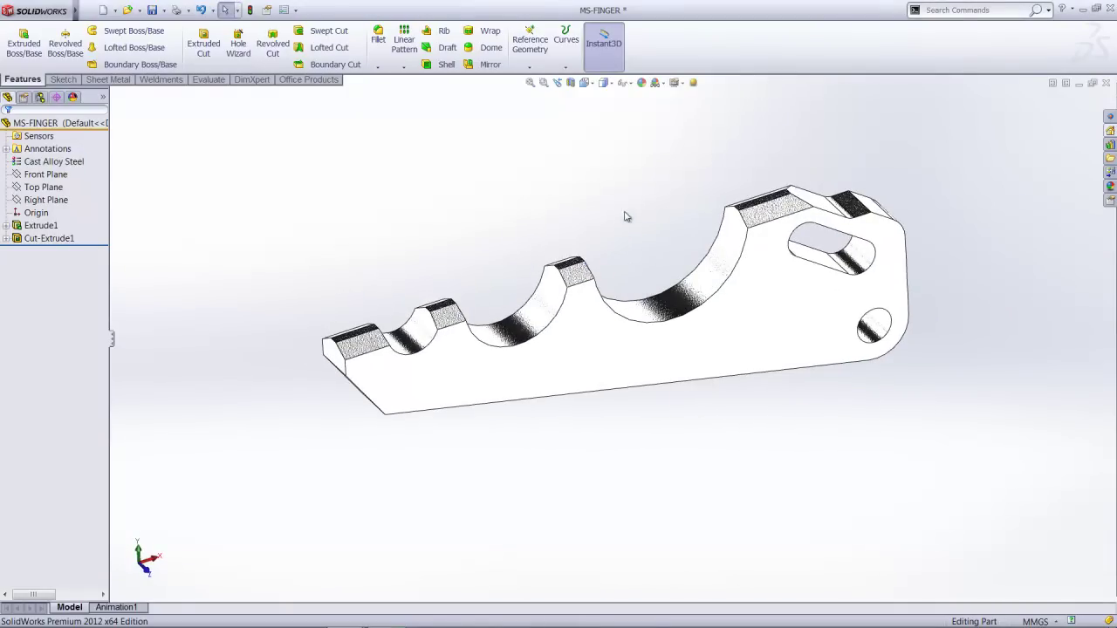
pyautogui.click(665, 83)
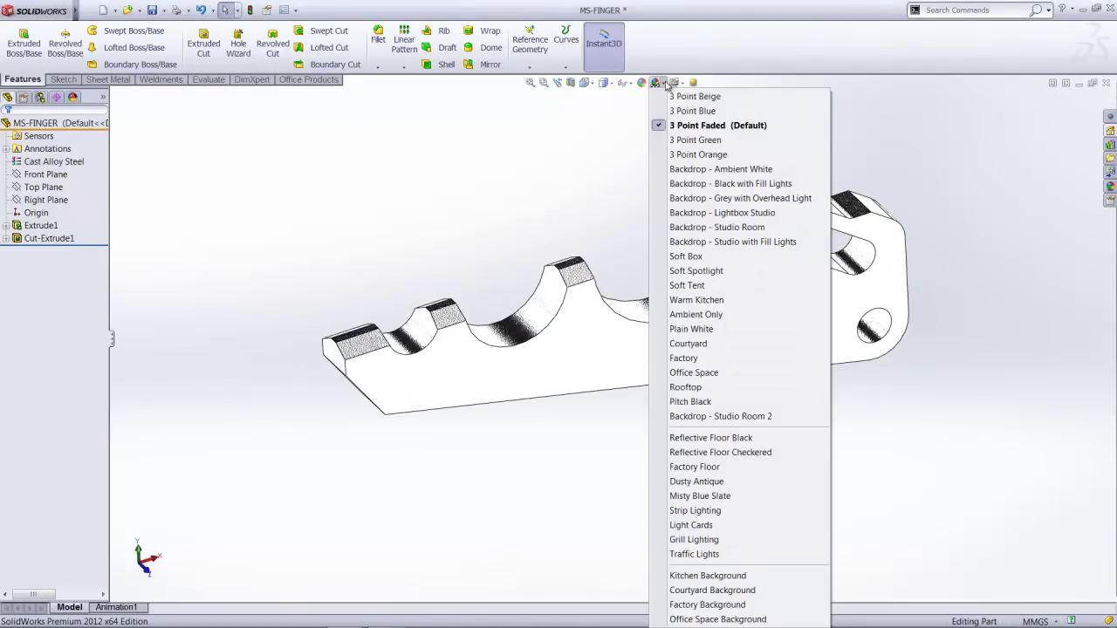
# Apply the Reflective Floor Black scene and orbit the part over the dark floor
pyautogui.click(718, 439)
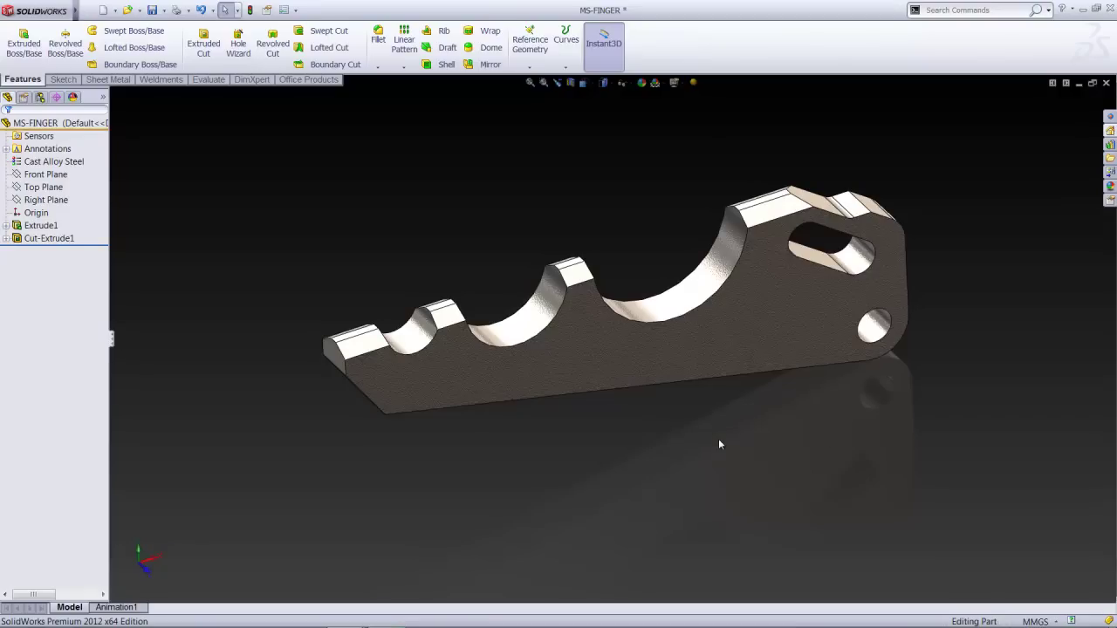
pyautogui.moveTo(687, 399); pyautogui.dragTo(678, 345, button='middle')
pyautogui.scroll(-5, 589, 316)
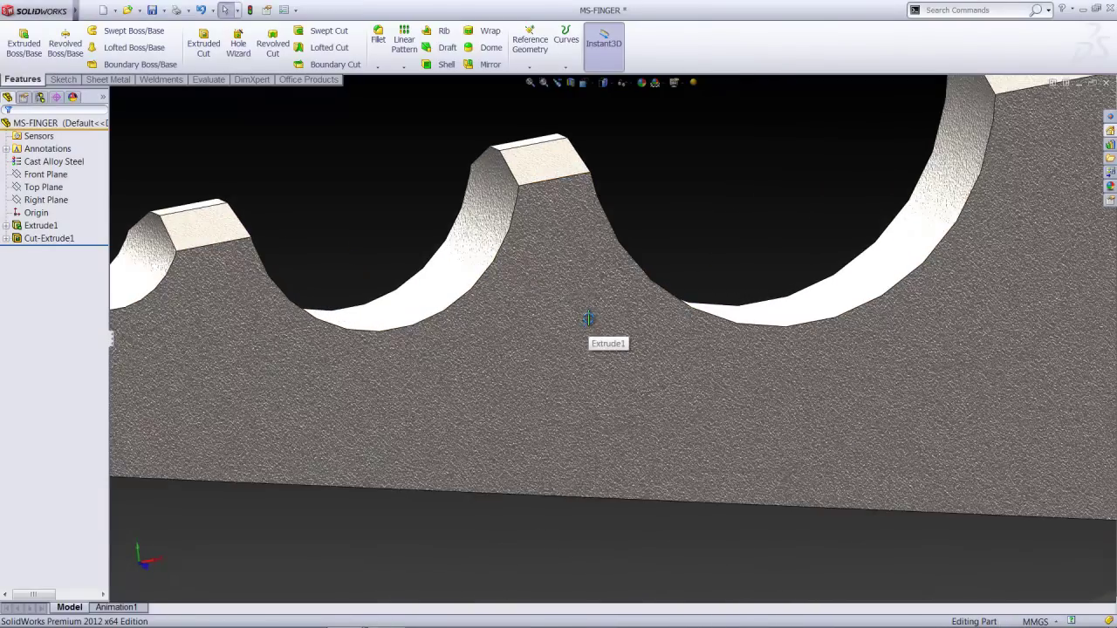
pyautogui.scroll(5, 589, 319)
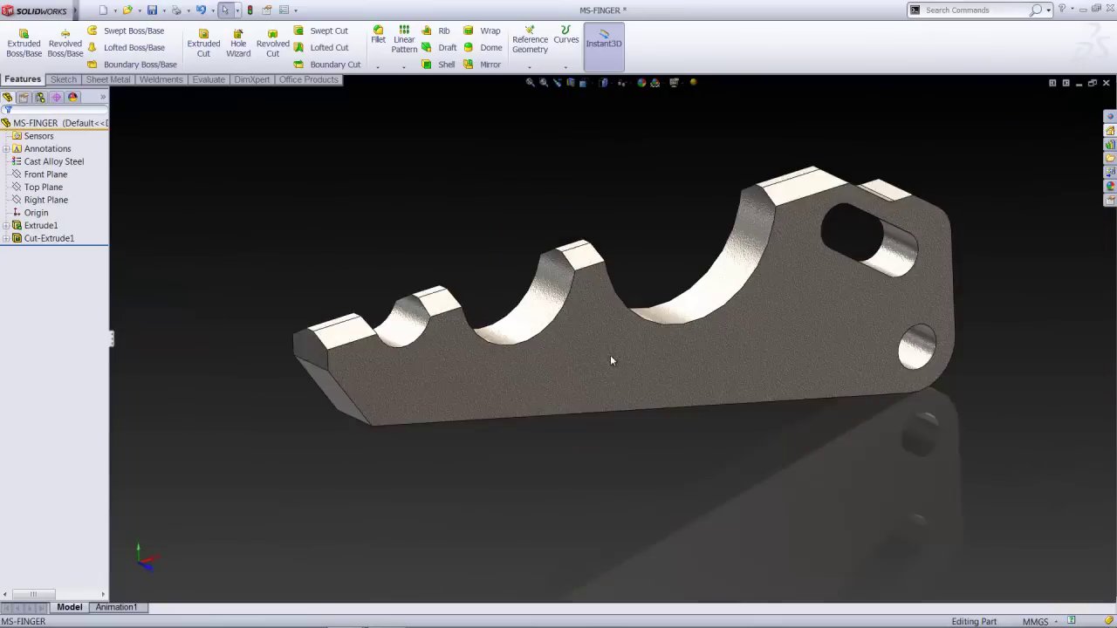
pyautogui.moveTo(610, 361); pyautogui.dragTo(651, 322, button='middle')
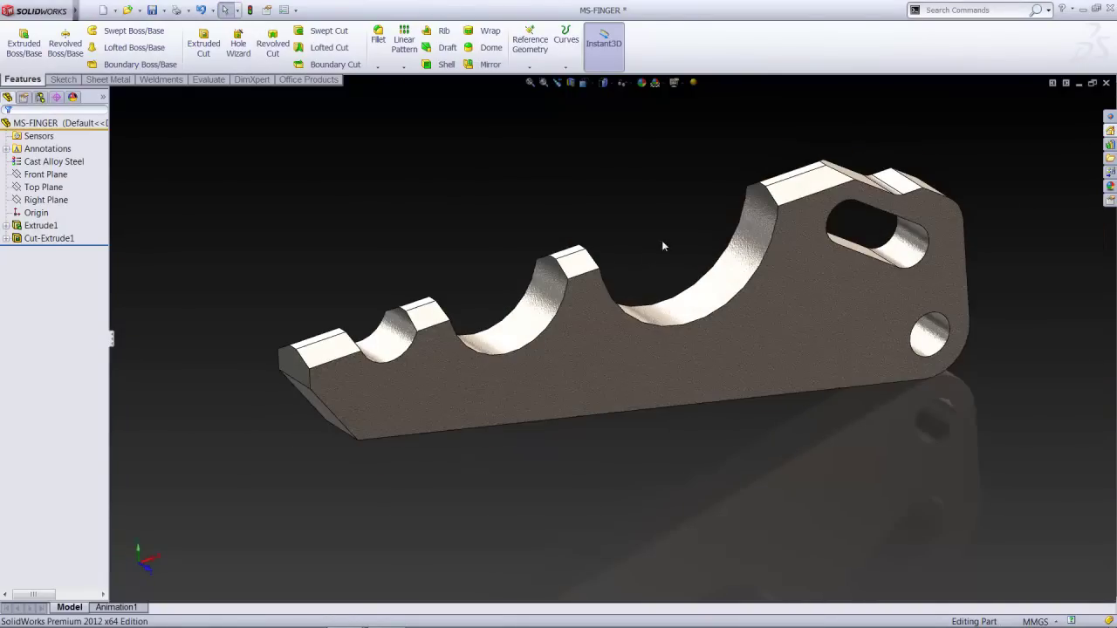
# Pin the Appearances library open and browse to the Metal > Steel swatches
pyautogui.click(1108, 187)
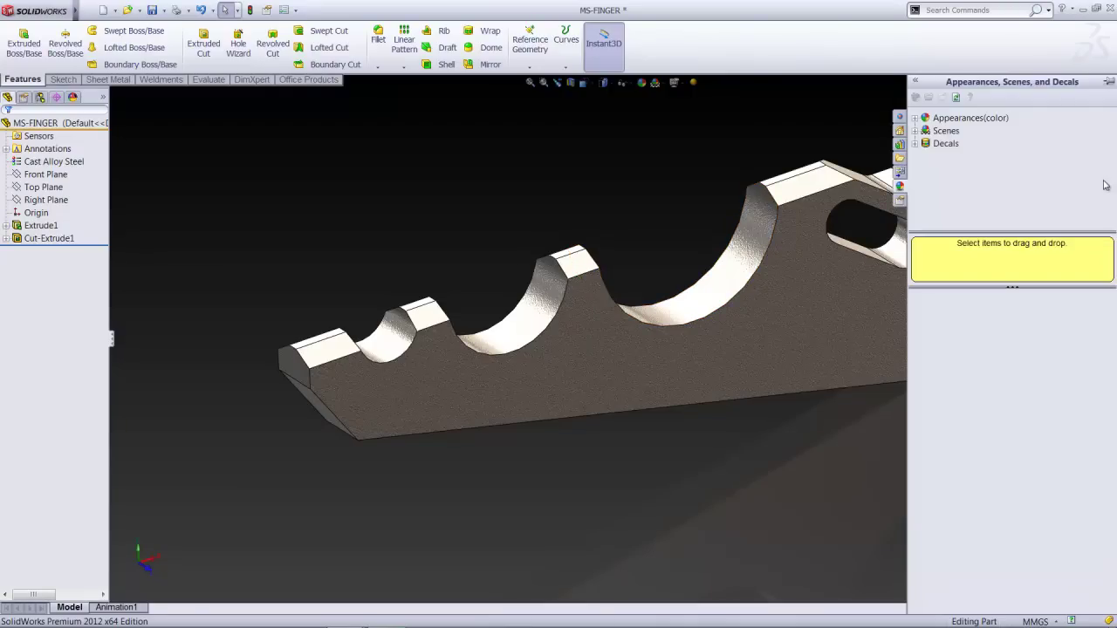
pyautogui.click(1109, 81)
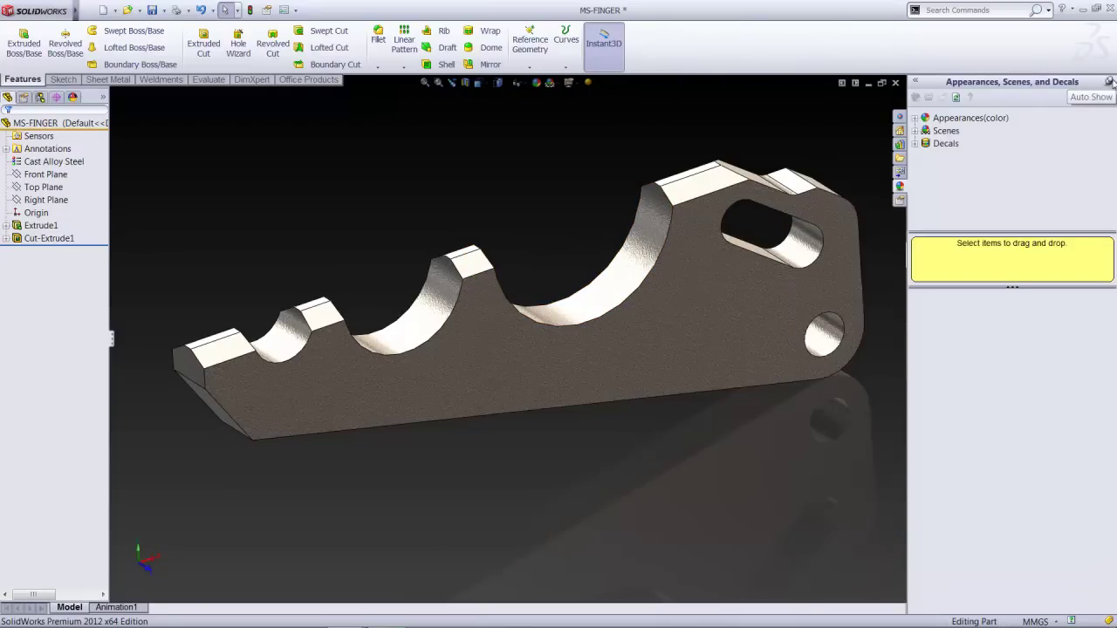
pyautogui.click(915, 118)
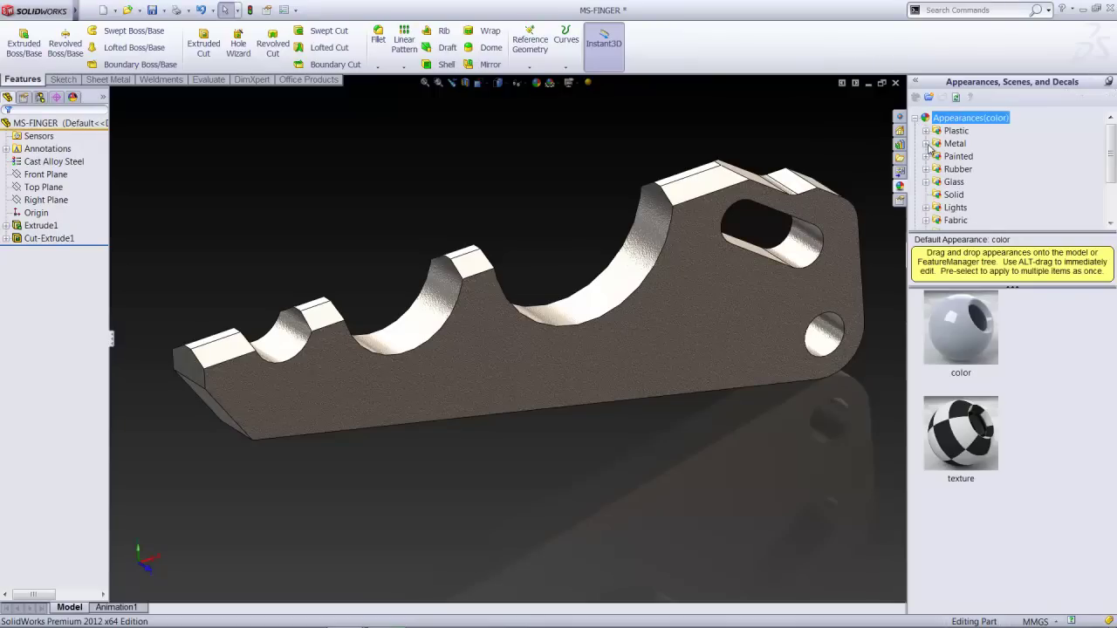
pyautogui.click(926, 143)
pyautogui.click(926, 119)
pyautogui.click(926, 120)
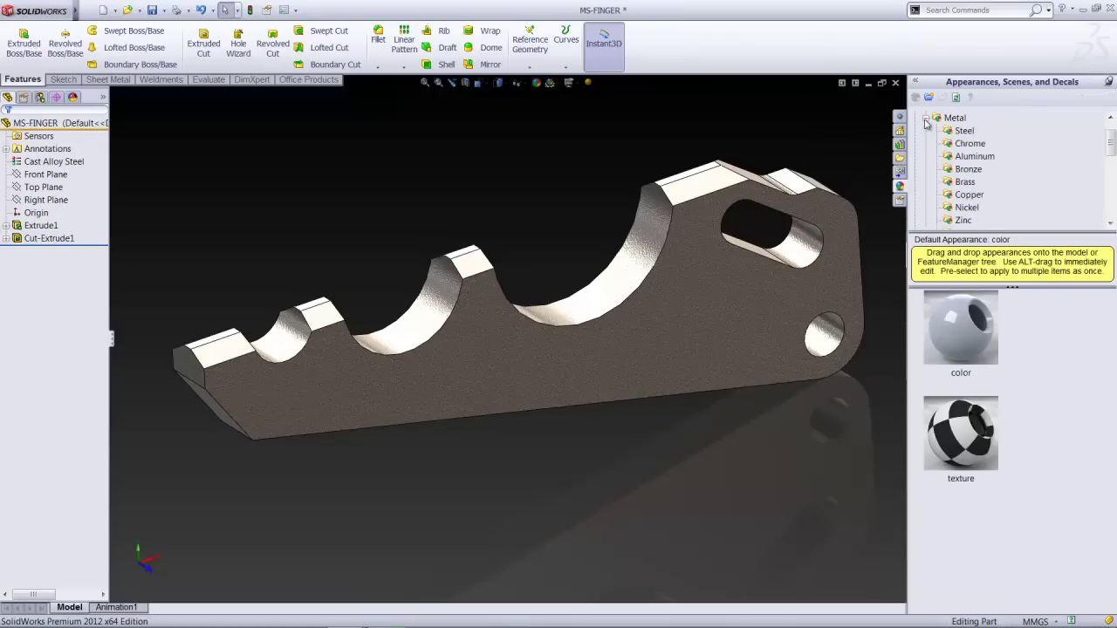
pyautogui.click(926, 120)
pyautogui.click(926, 119)
pyautogui.click(960, 131)
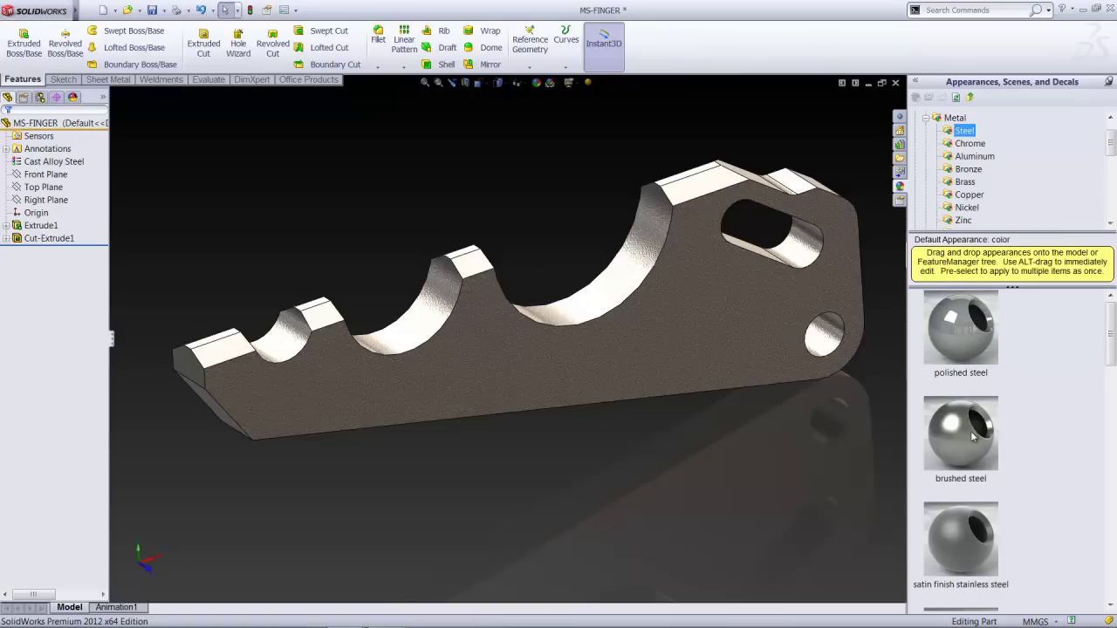
# Apply brushed steel to the entire MS-FINGER part and rotate to inspect the tooth
pyautogui.moveTo(974, 436)
pyautogui.mouseDown()
pyautogui.moveTo(873, 474)
pyautogui.moveTo(670, 312)
pyautogui.moveTo(694, 311)
pyautogui.mouseUp()
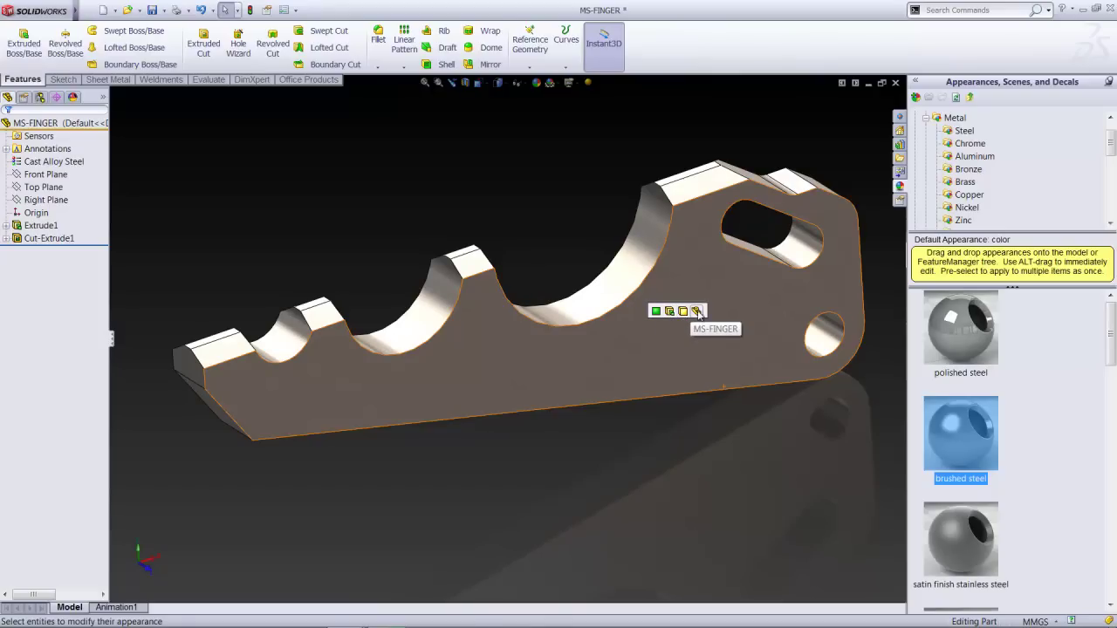
pyautogui.click(698, 310)
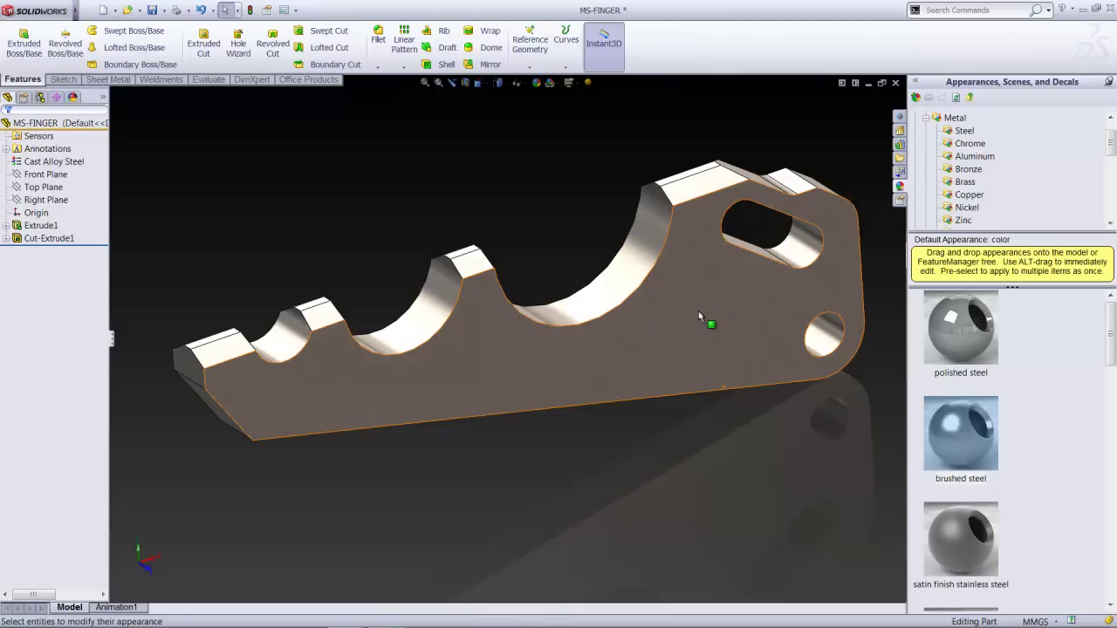
pyautogui.scroll(-5, 471, 307)
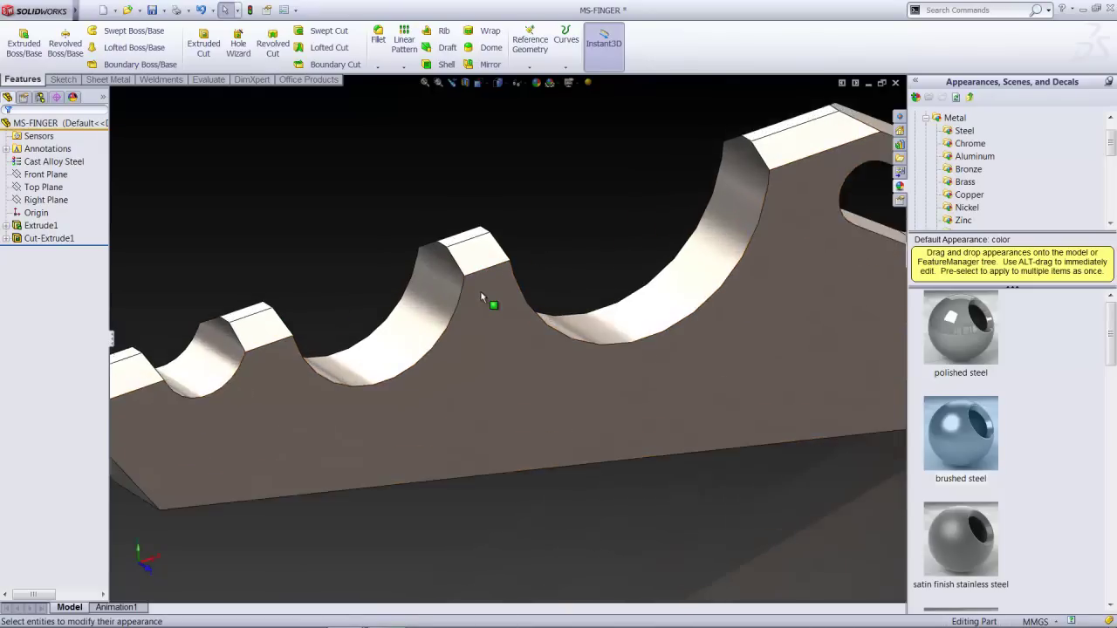
pyautogui.scroll(3, 453, 253)
pyautogui.moveTo(399, 232); pyautogui.dragTo(489, 288, button='middle')
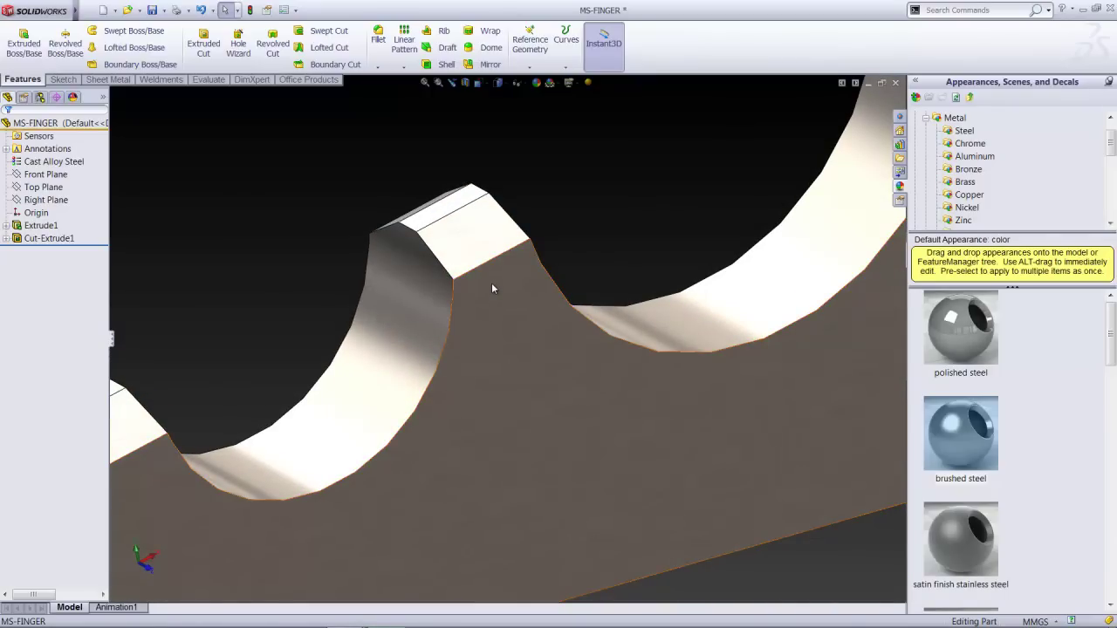
pyautogui.moveTo(636, 262); pyautogui.dragTo(660, 211, button='right')
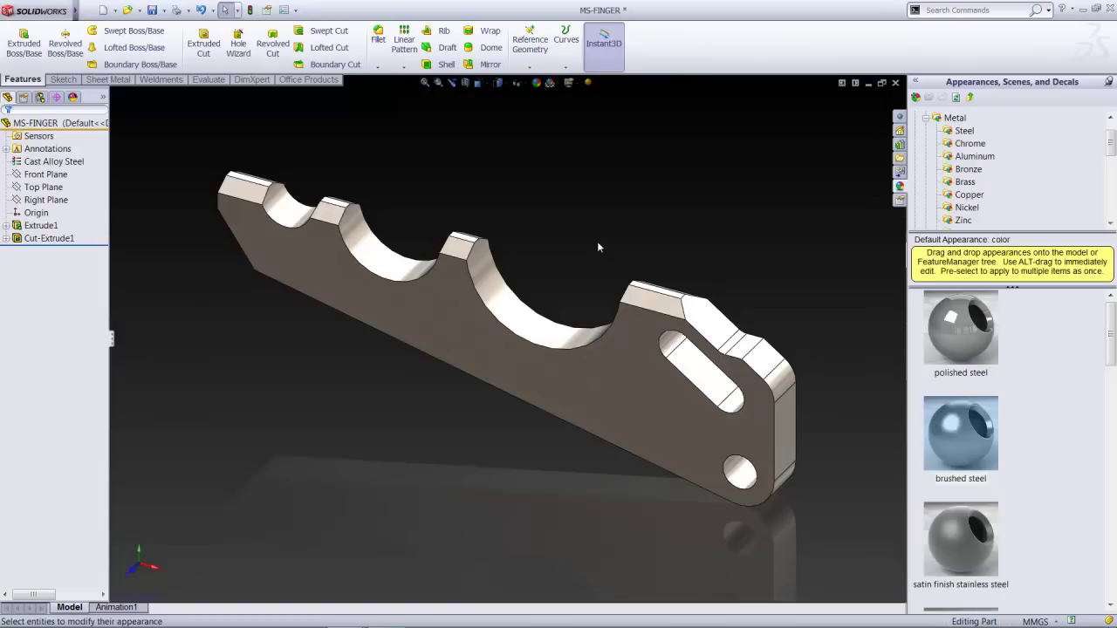
# Select the hole and tangent slot faces plus the three scalloped cut faces
pyautogui.click(739, 480)
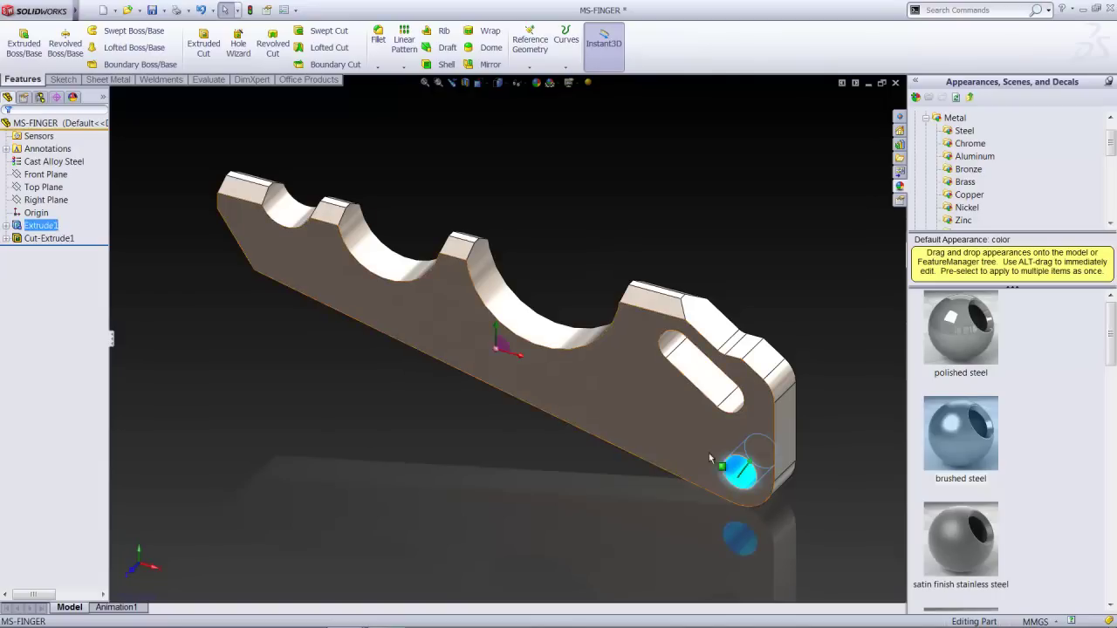
pyautogui.rightClick(708, 377)
pyautogui.click(756, 383)
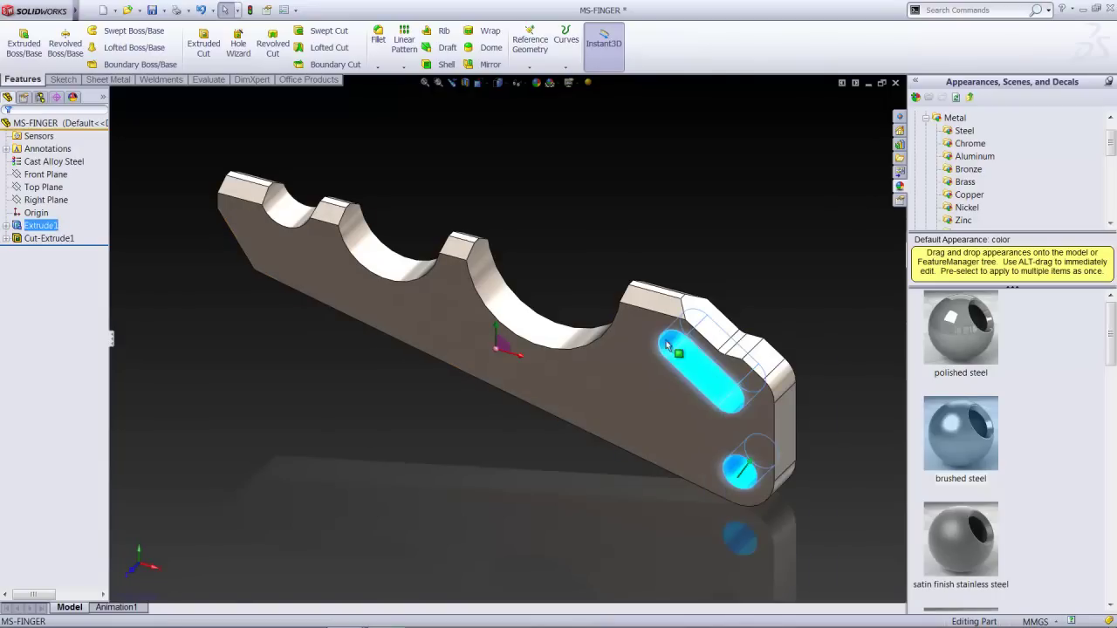
pyautogui.keyDown('ctrl'); pyautogui.click(579, 337); pyautogui.keyUp('ctrl')
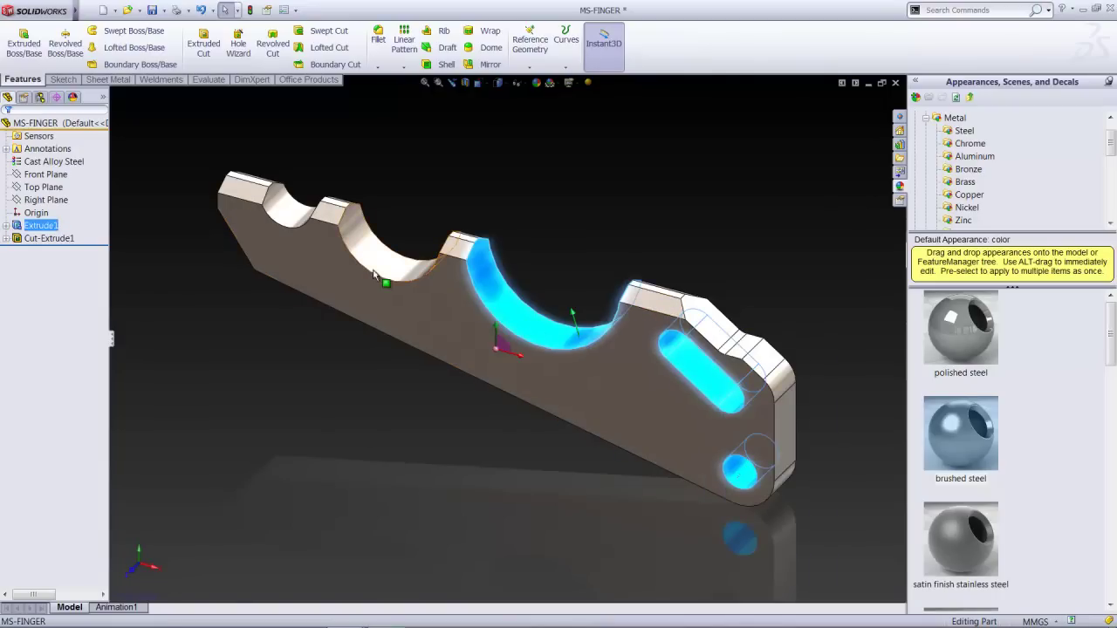
pyautogui.keyDown('ctrl'); pyautogui.click(392, 262); pyautogui.keyUp('ctrl')
pyautogui.keyDown('ctrl'); pyautogui.click(290, 212); pyautogui.keyUp('ctrl')
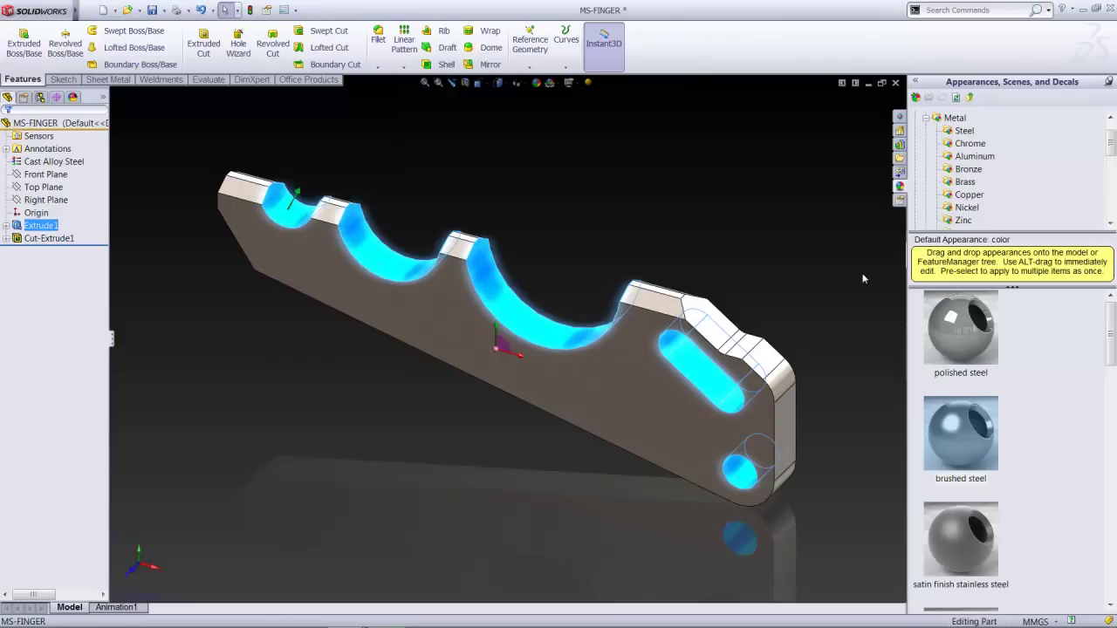
# Apply chromium plate from Chrome appearances to the selected faces and orbit to inspect
pyautogui.click(969, 145)
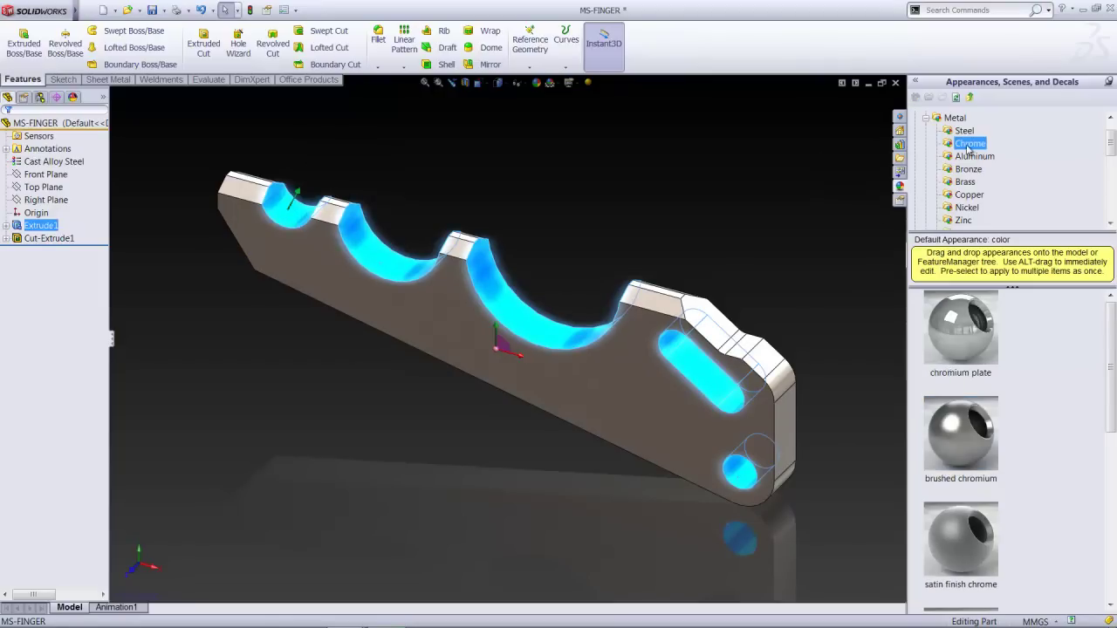
pyautogui.rightClick(966, 350)
pyautogui.click(982, 355)
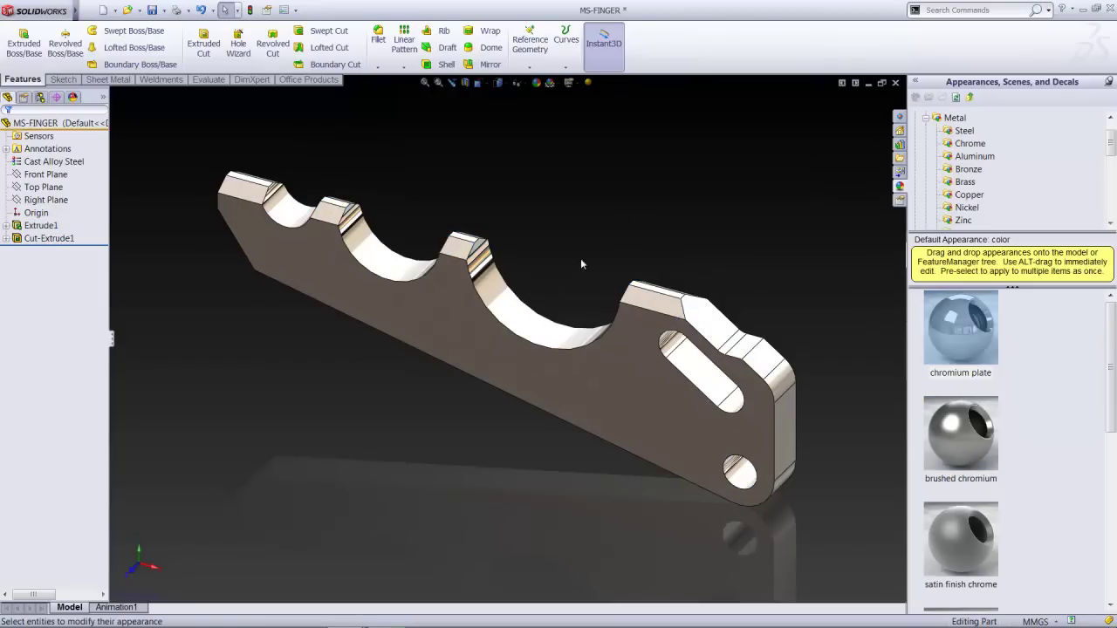
pyautogui.moveTo(571, 253); pyautogui.dragTo(530, 317, button='middle')
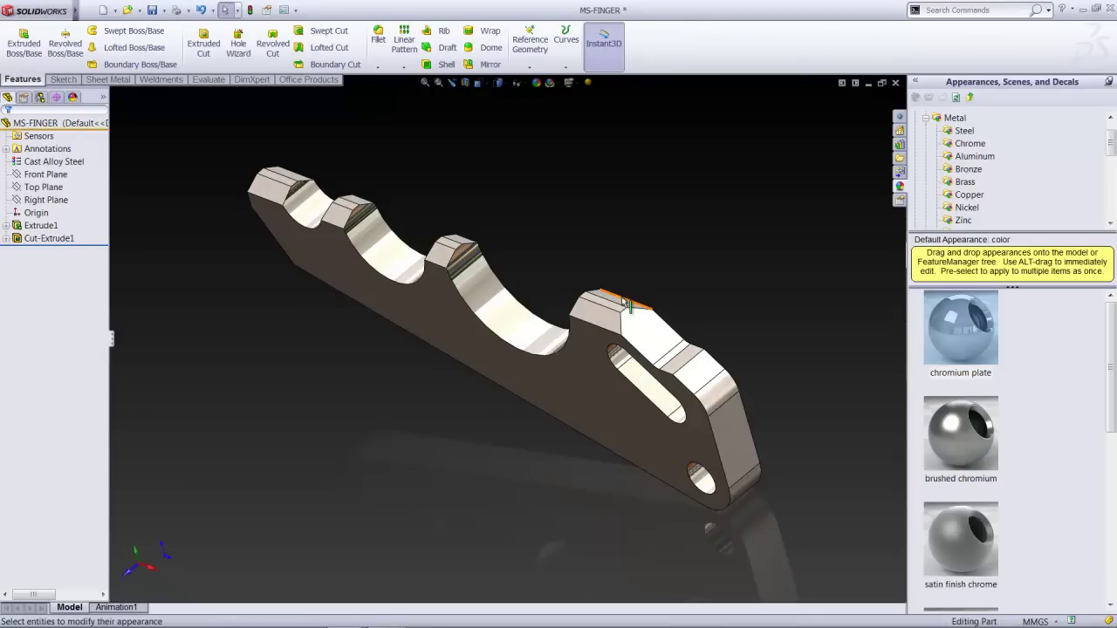
pyautogui.moveTo(623, 278); pyautogui.dragTo(622, 223, button='right')
# Switch to the Gripper assembly, apply Reflective Floor Black, and turn the view
pyautogui.hotkey('ctrl', 'Tab')
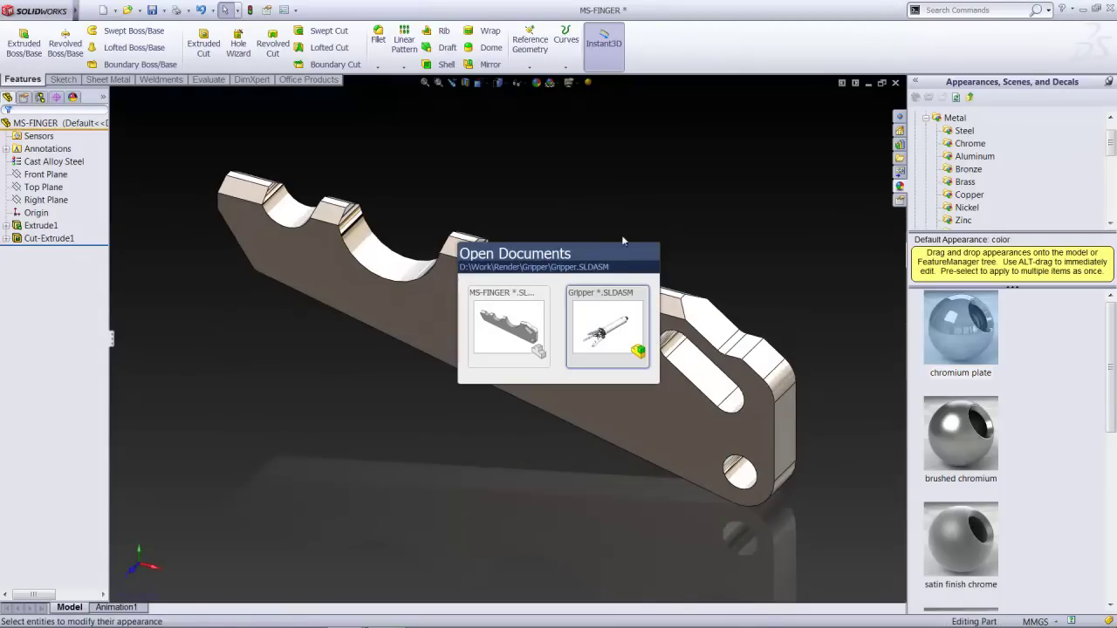
pyautogui.scroll(3, 428, 236)
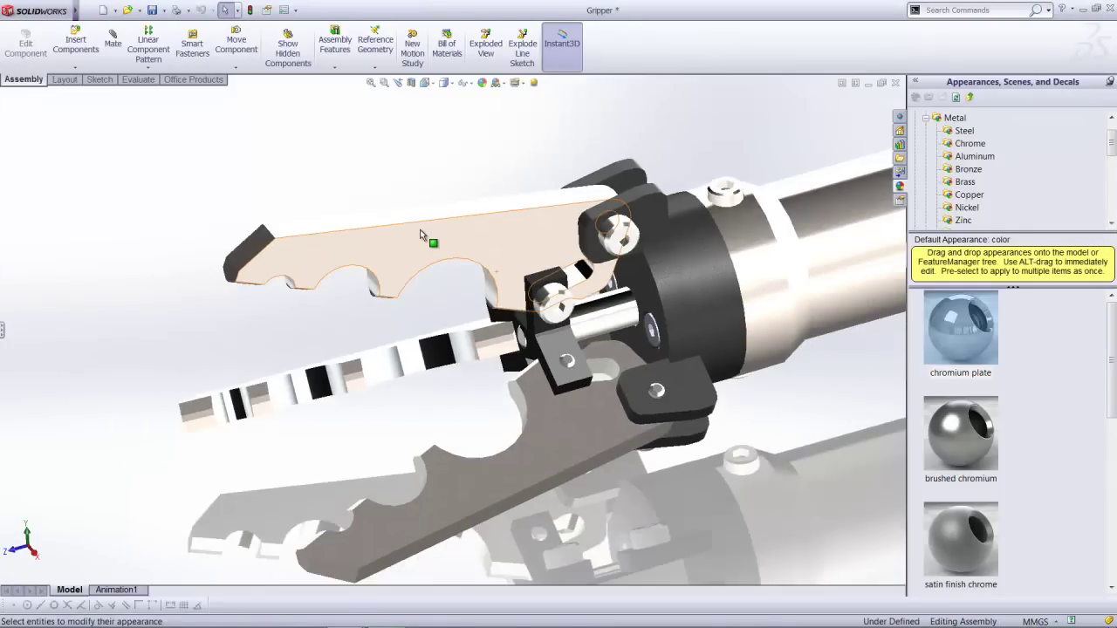
pyautogui.click(496, 83)
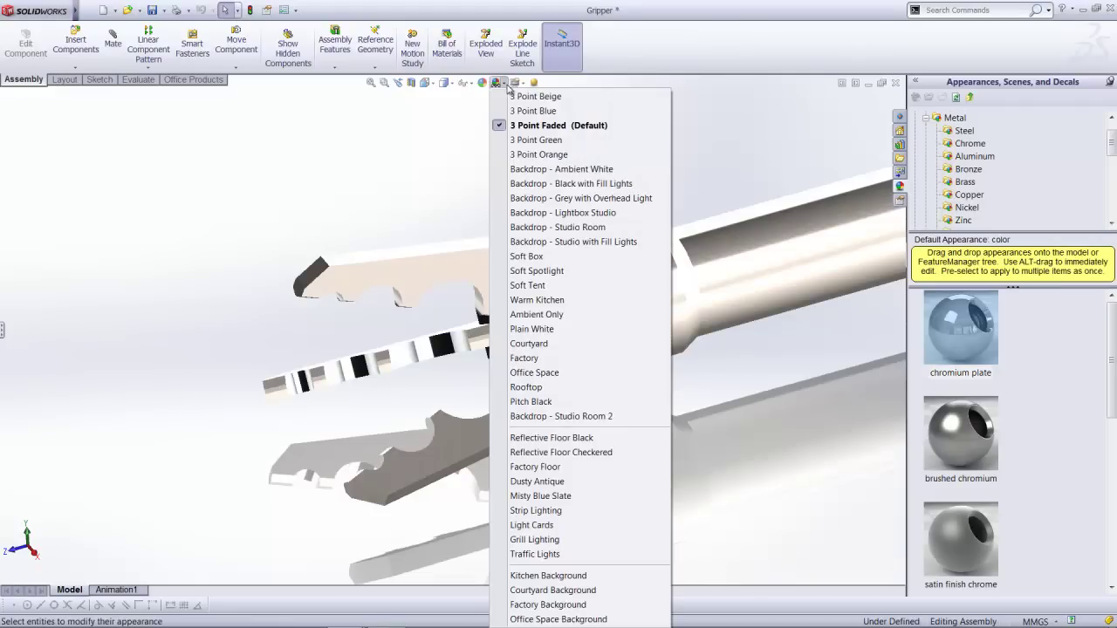
pyautogui.click(526, 454)
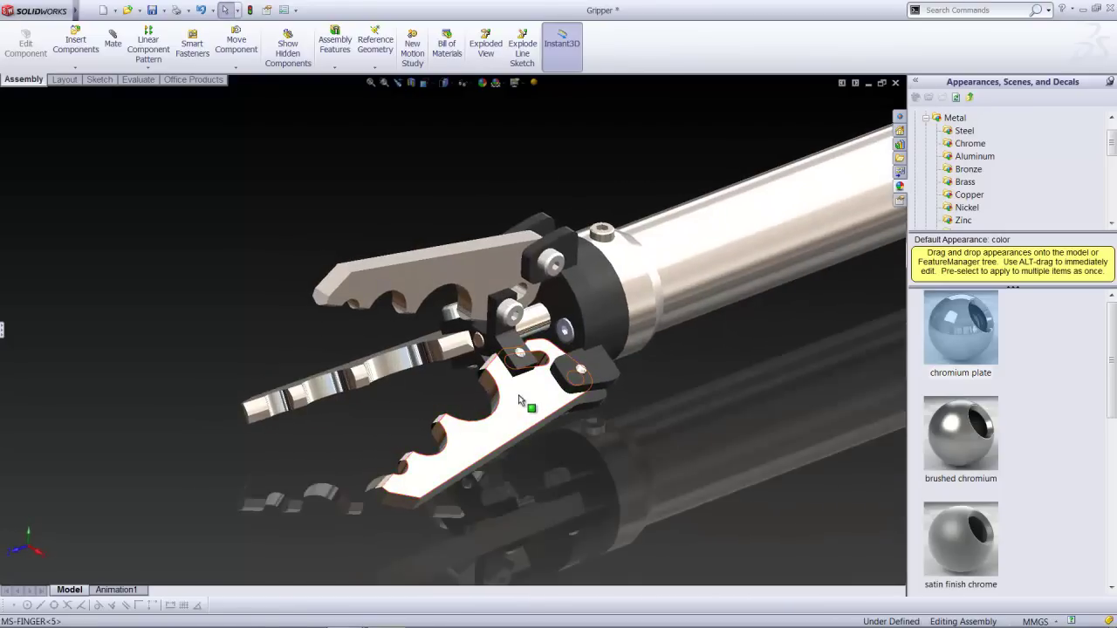
pyautogui.scroll(-3, 523, 436)
pyautogui.moveTo(472, 374); pyautogui.dragTo(558, 419, button='middle')
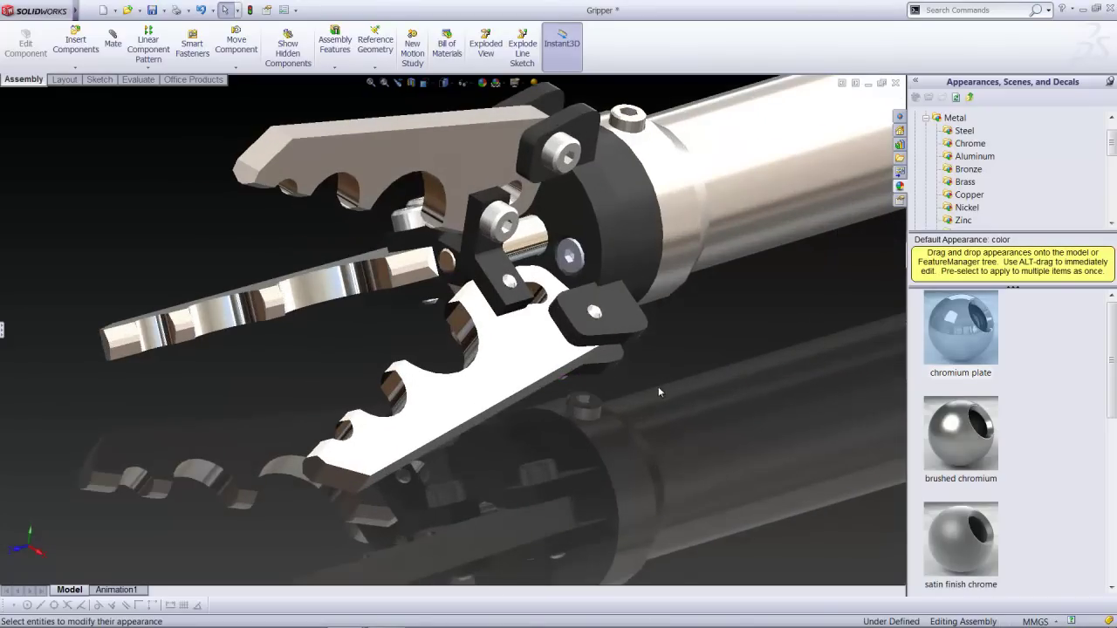
# Apply matte iron to the whole MS-FINGER-5 component in the gripper
pyautogui.click(969, 195)
pyautogui.scroll(-2, 970, 195)
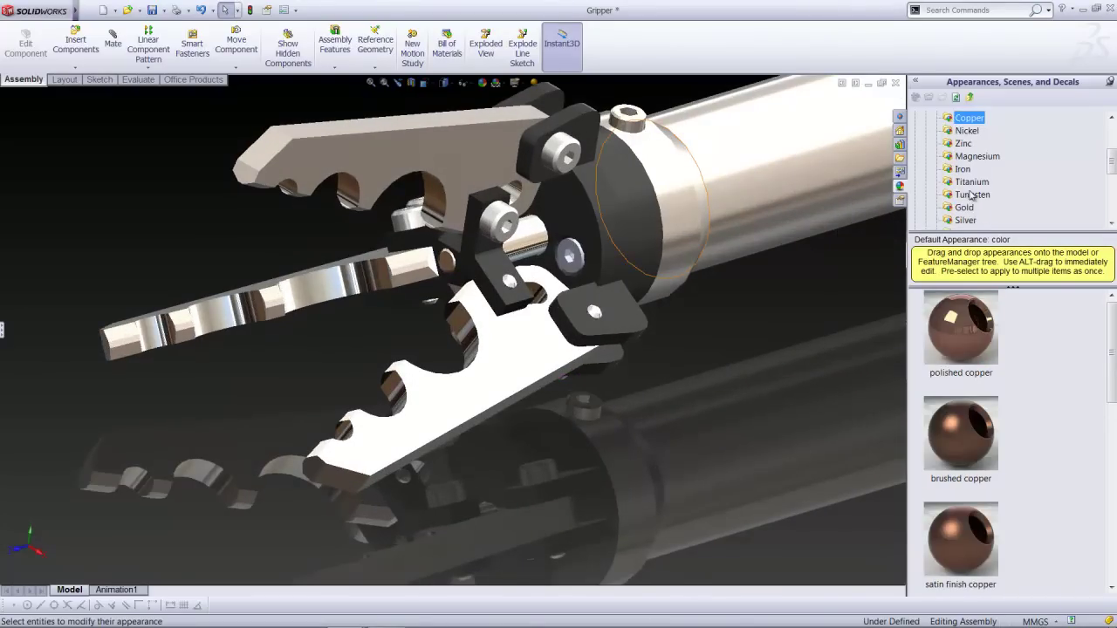
pyautogui.click(962, 168)
pyautogui.moveTo(960, 349); pyautogui.dragTo(529, 368)
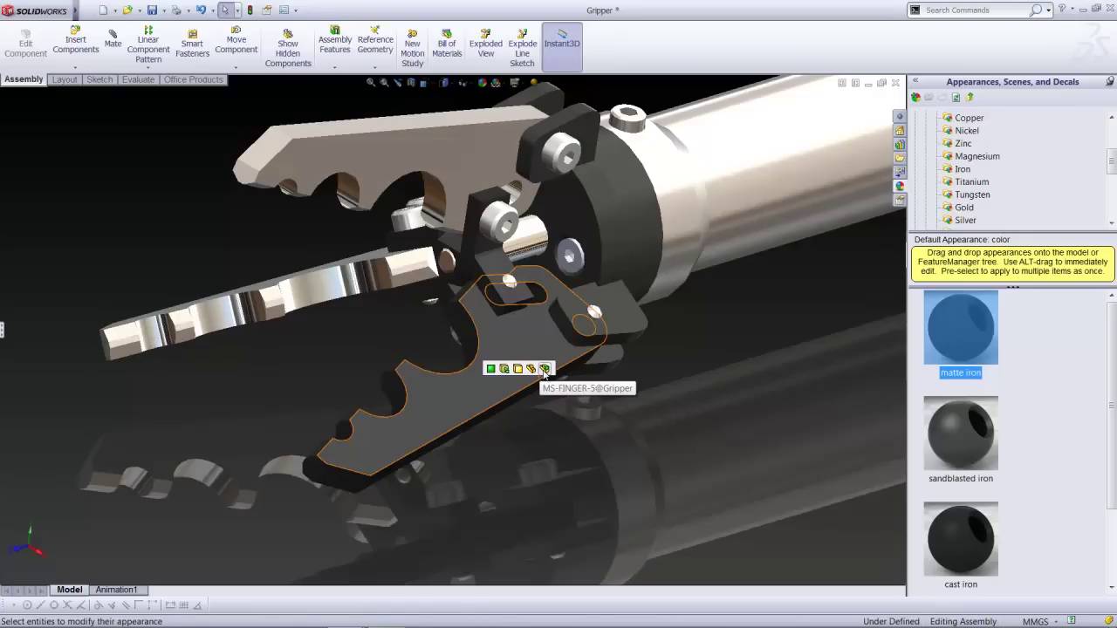
pyautogui.click(544, 370)
pyautogui.moveTo(554, 407)
pyautogui.mouseDown(button='middle')
pyautogui.moveTo(576, 391)
pyautogui.moveTo(549, 406)
pyautogui.mouseUp(button='middle')
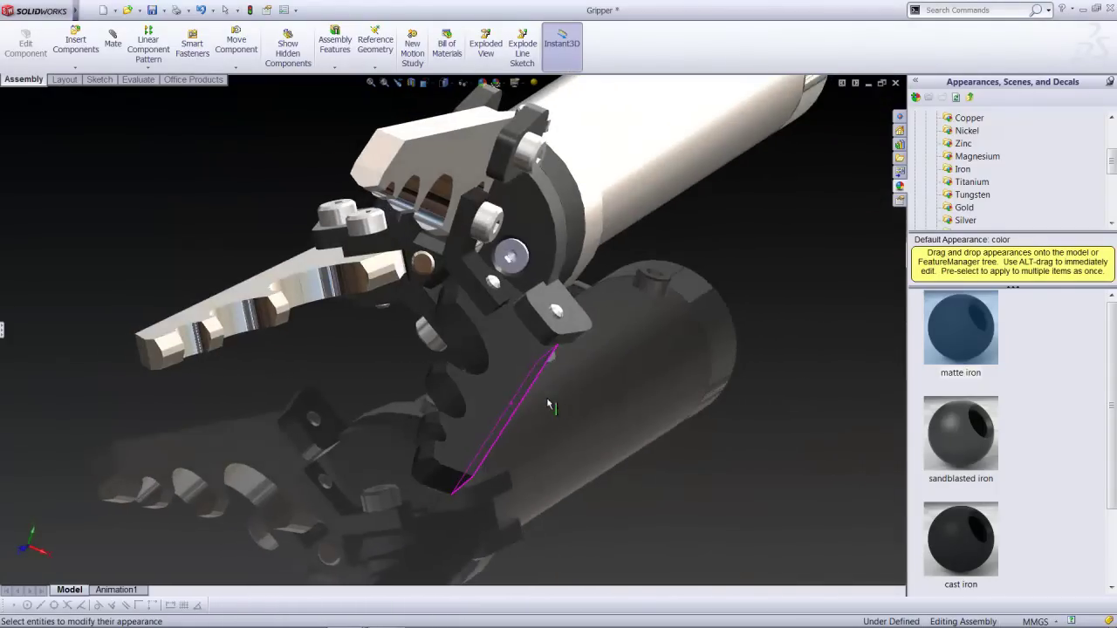
pyautogui.scroll(-2, 341, 366)
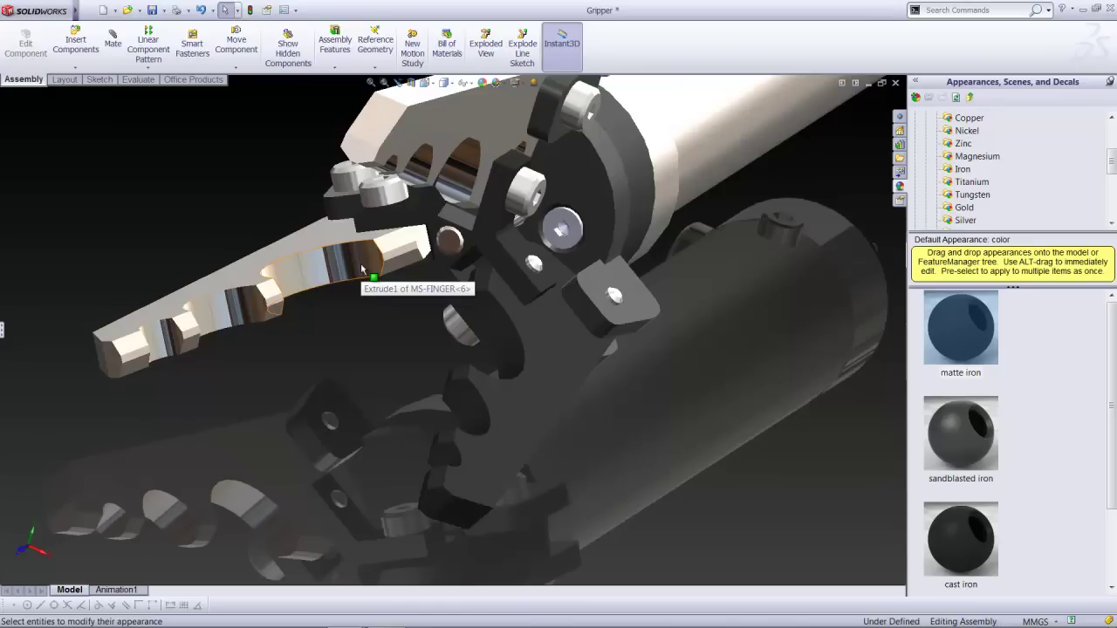
# Open the iron-coloured finger as the MS-FINGER part and orbit it
pyautogui.click(527, 397)
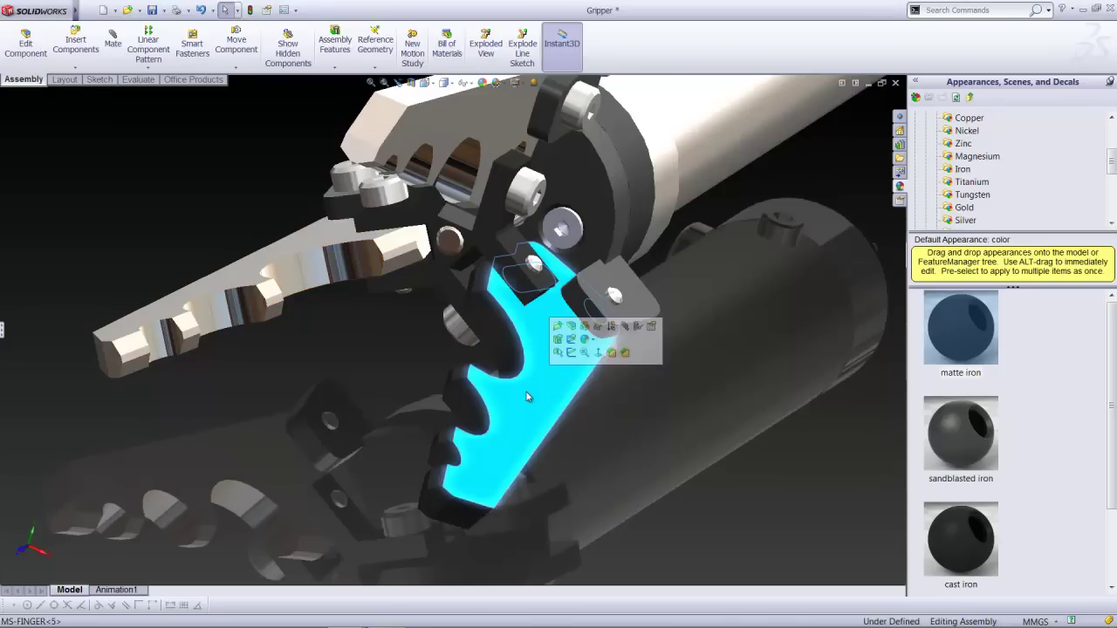
pyautogui.click(559, 329)
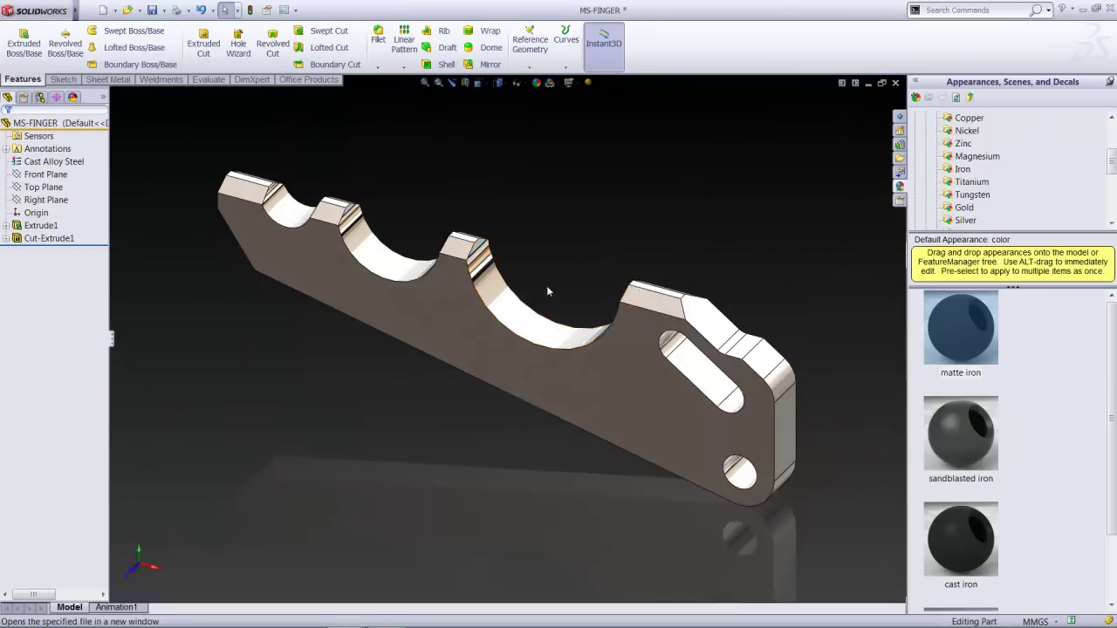
pyautogui.moveTo(546, 286); pyautogui.dragTo(529, 315, button='middle')
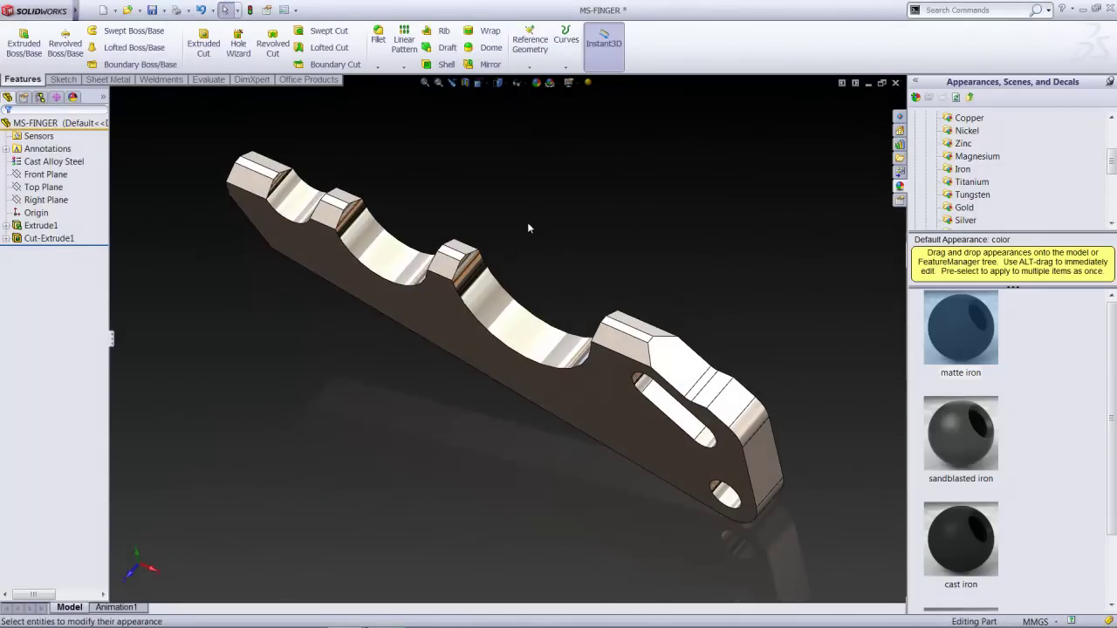